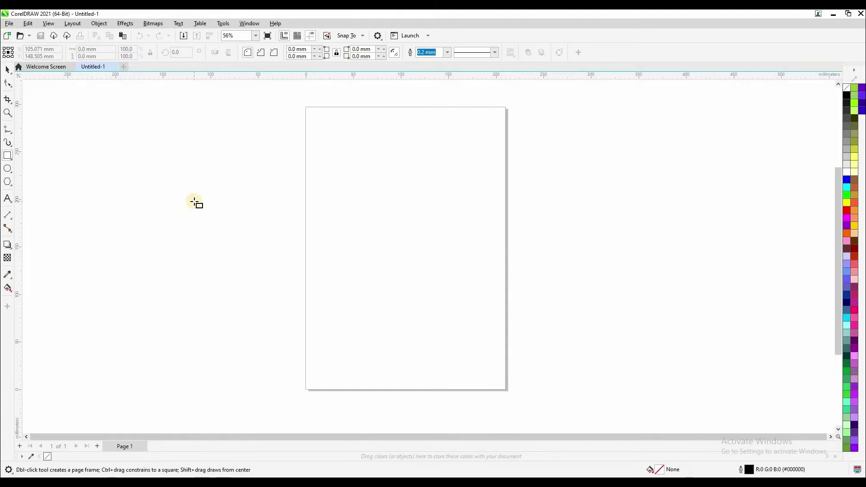
- Add the artistic text PK100.in, enlarge it to about 191 pt, and move it to straddle the page's left edge
click(7, 199)
click(345, 243)
text(PK100.in)
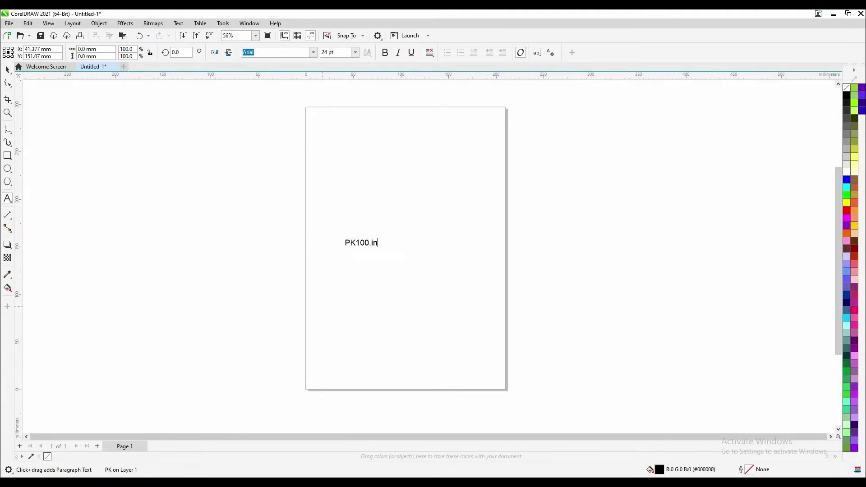
click(8, 69)
drag(377, 240, 596, 161)
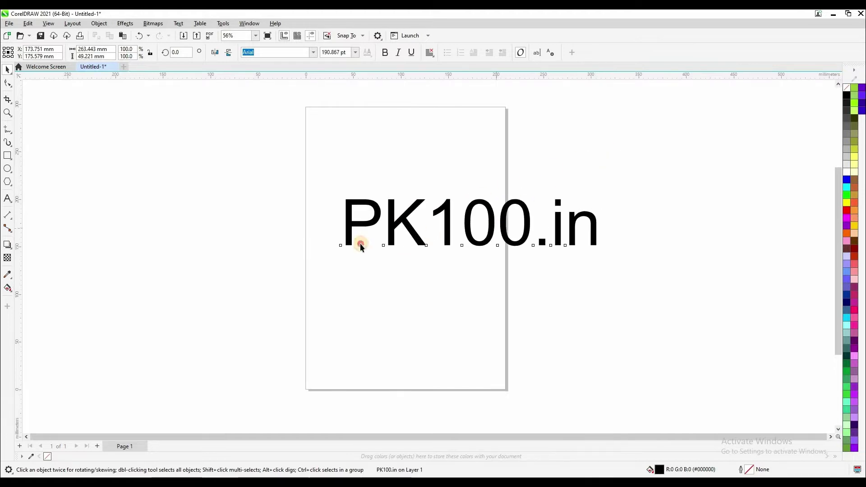
key(Escape)
drag(403, 217, 255, 229)
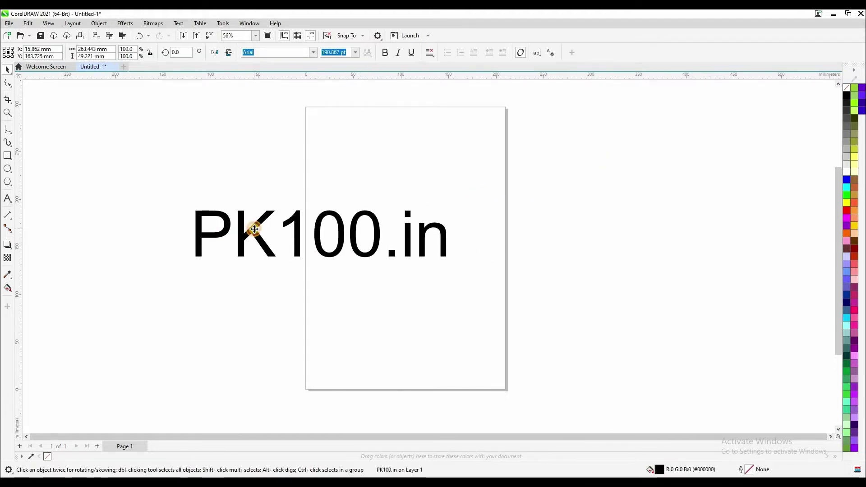
- Set the PK100.in text's font to Poppins Black and fill it with Sky Blue
click(313, 52)
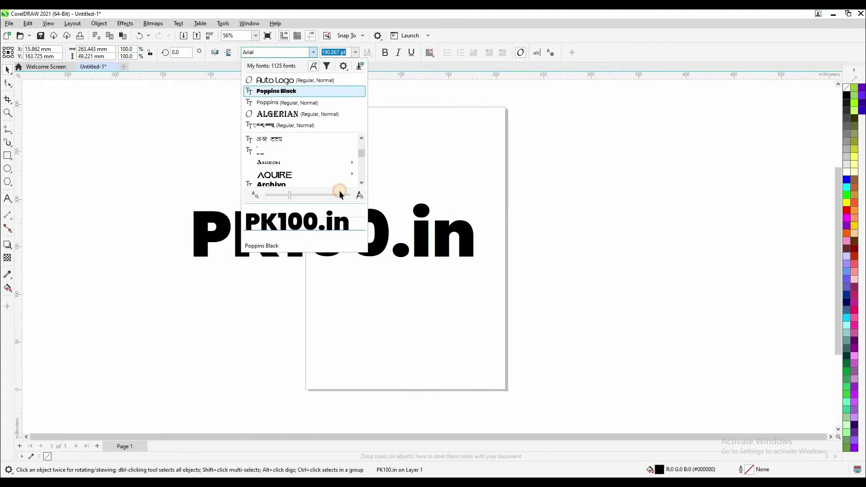
key(Return)
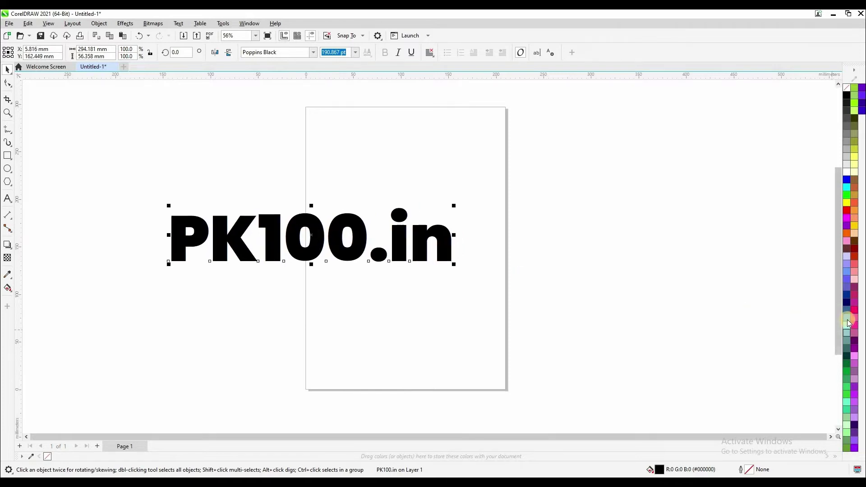
click(847, 319)
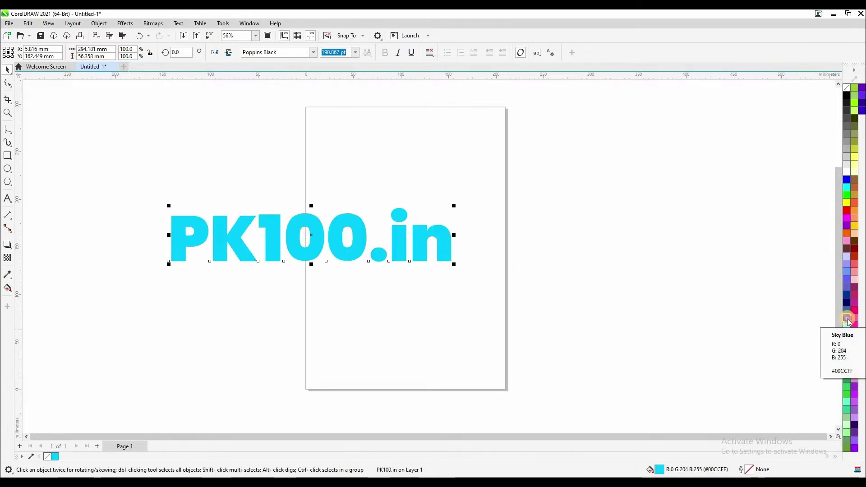
click(344, 244)
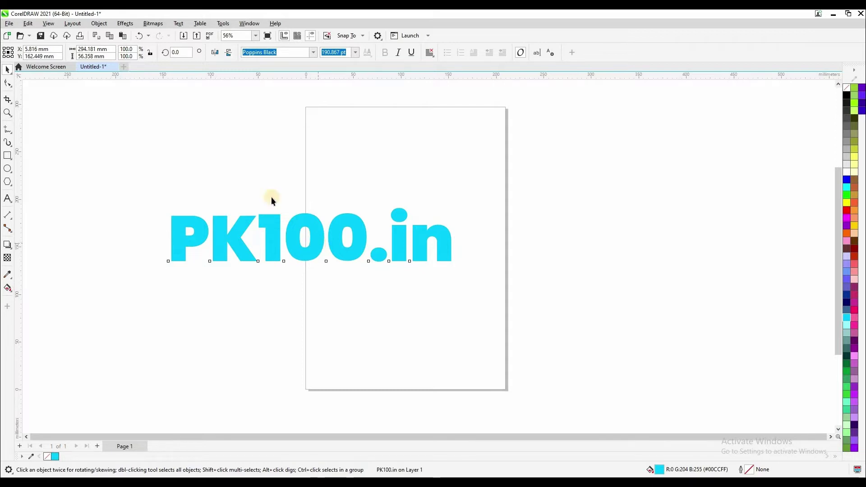
- Apply a Bevel effect to the PK100.in text using the Soft edge style and a 2 mm offset distance
click(126, 24)
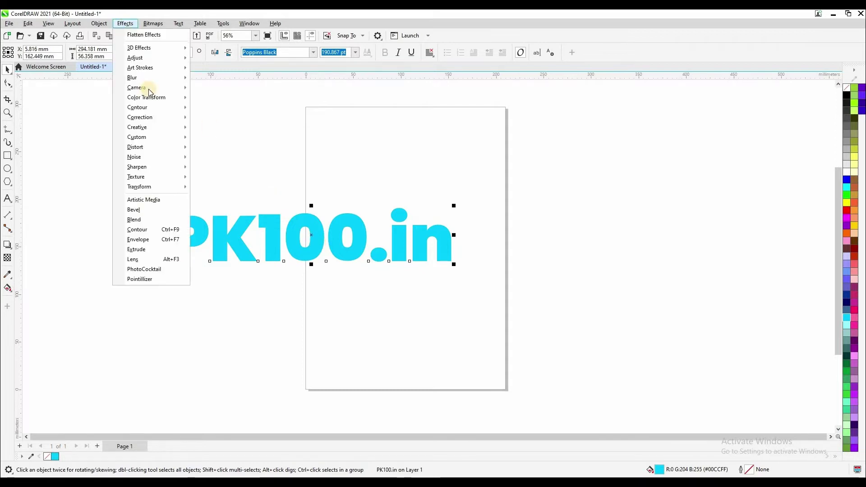
click(149, 212)
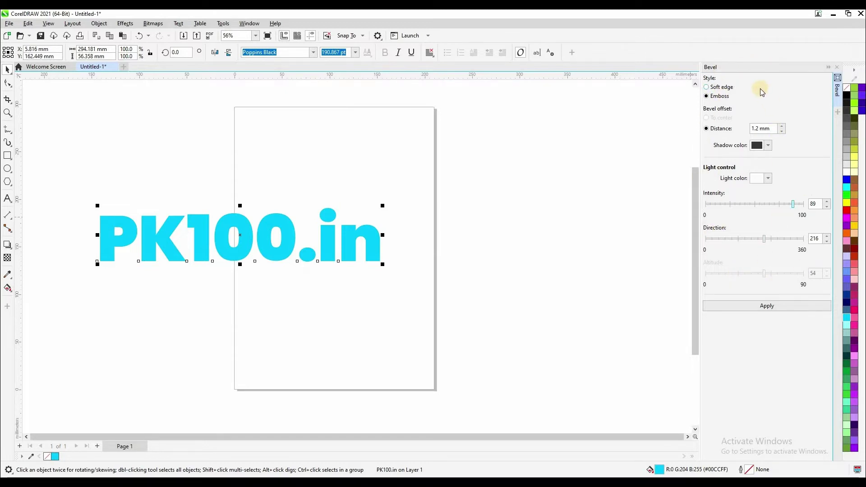
click(706, 88)
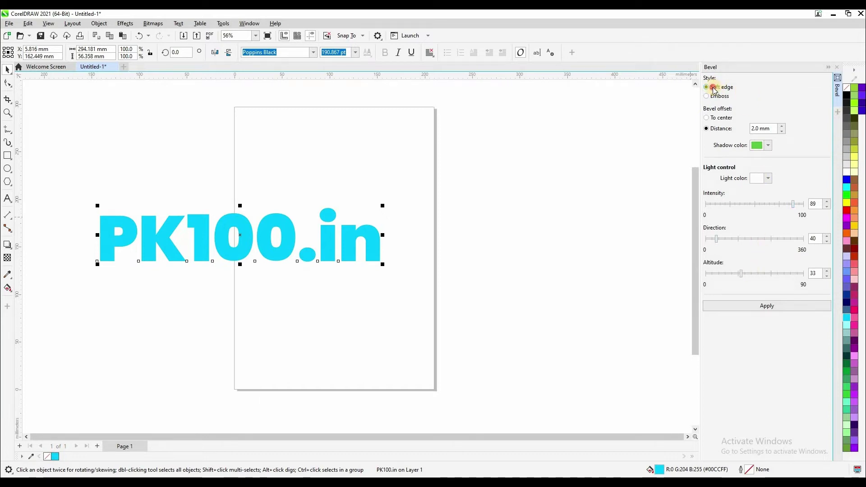
click(747, 307)
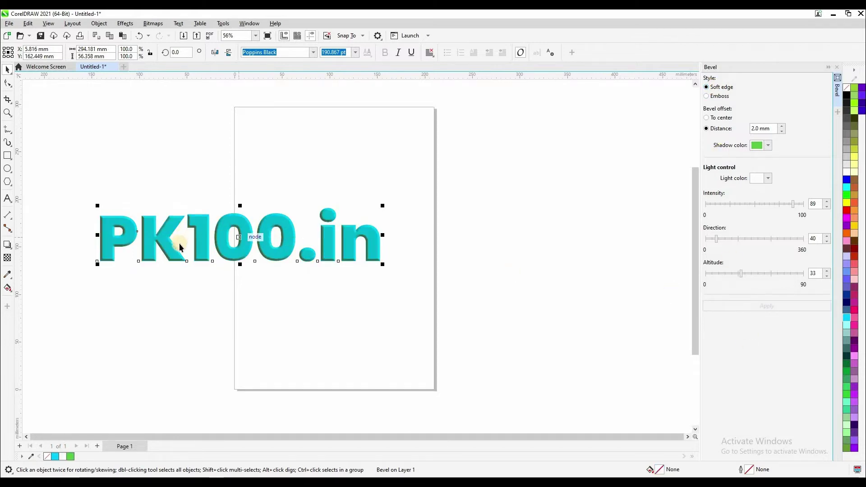
scroll(183, 246, up, 4)
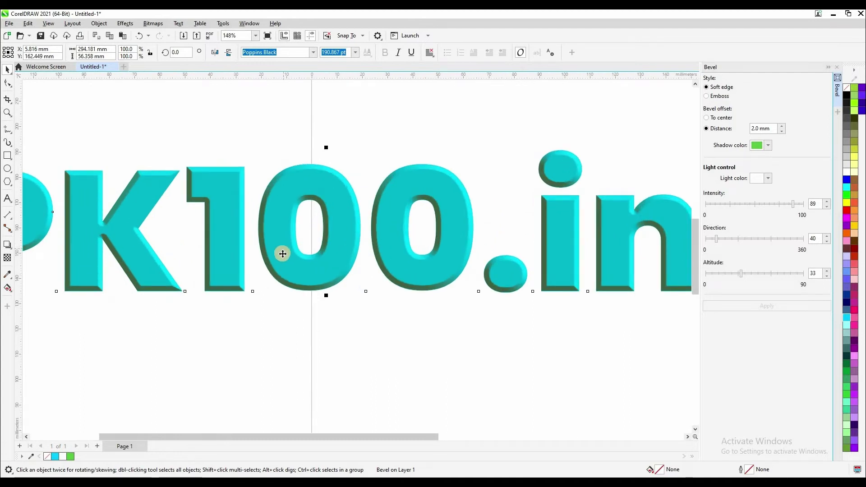
scroll(283, 253, down, 2)
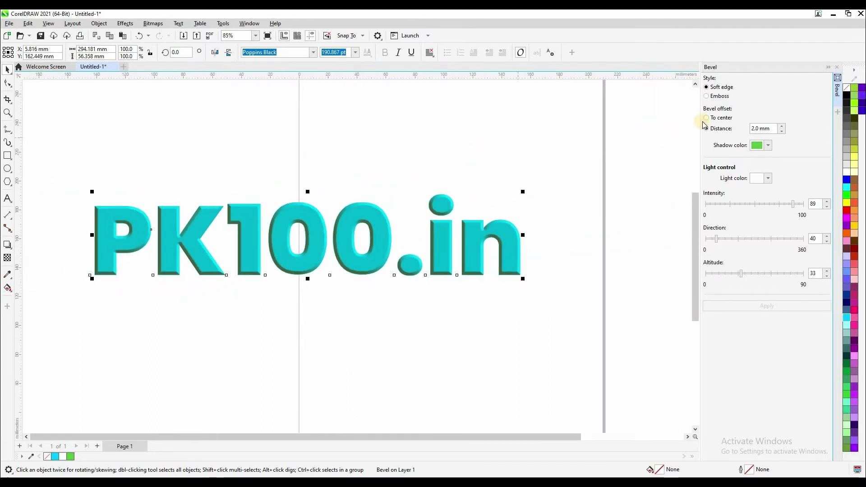
- Try the bevel offset To center on the text, and try a 1 mm distance offset as well
click(706, 118)
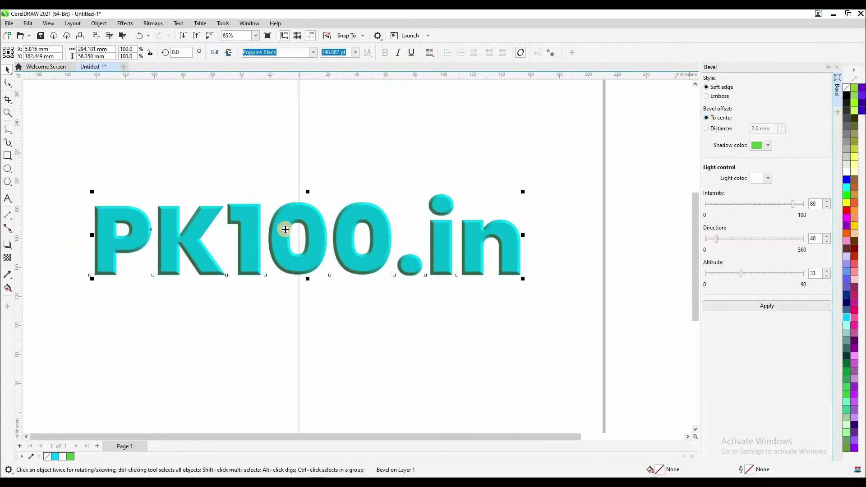
click(751, 305)
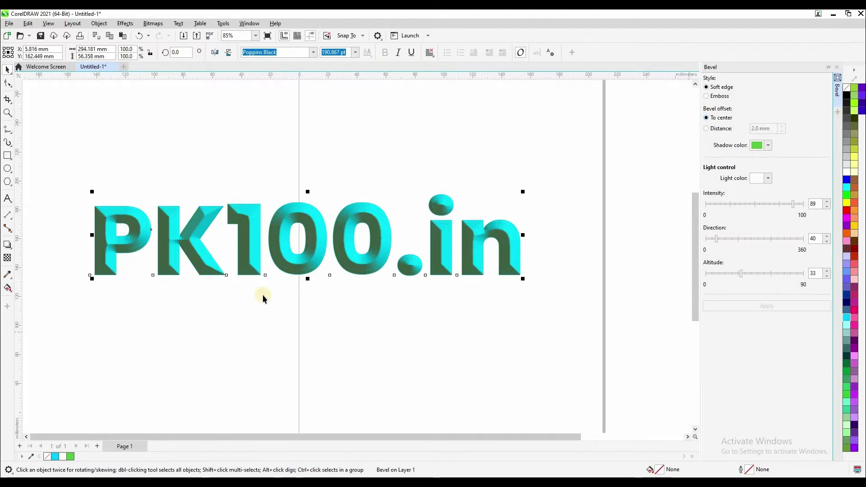
click(707, 128)
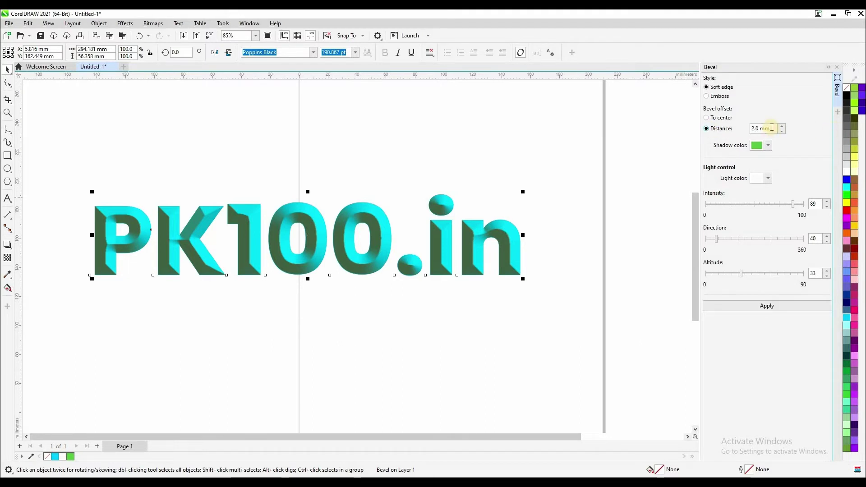
key(Tab)
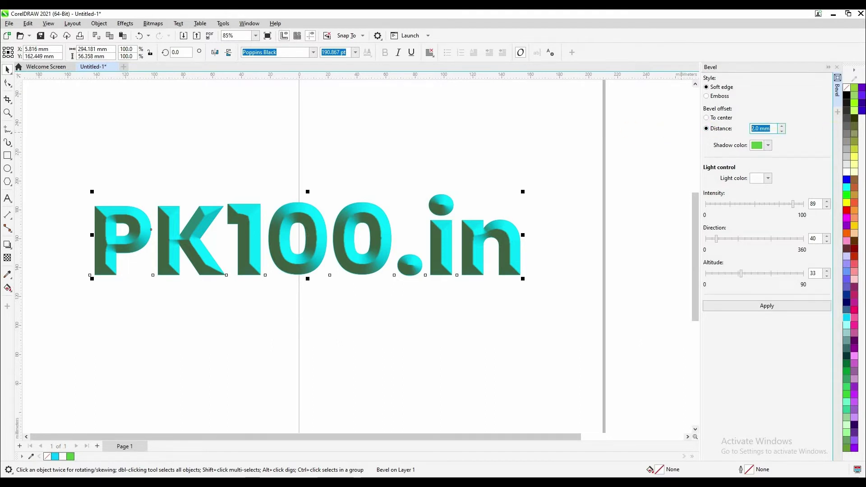
text(1)
click(758, 307)
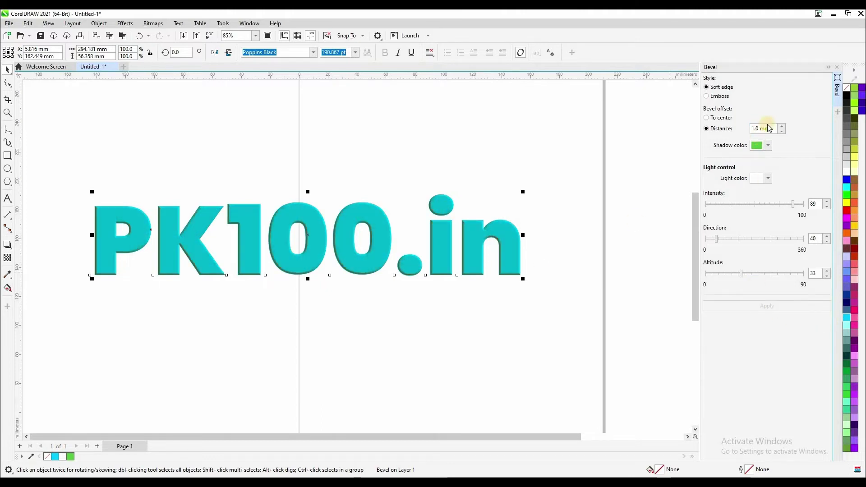
- Set the bevel offset distance to 3 mm and apply it to the text
key(ctrl+a)
text(3)
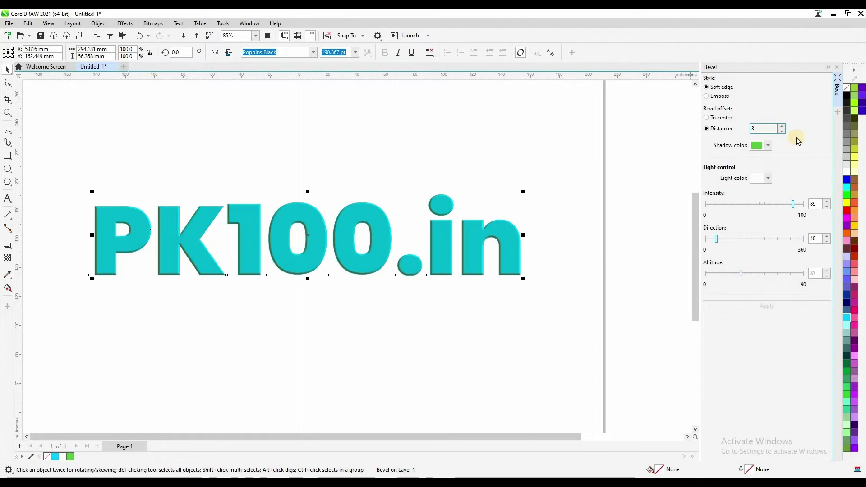
click(766, 307)
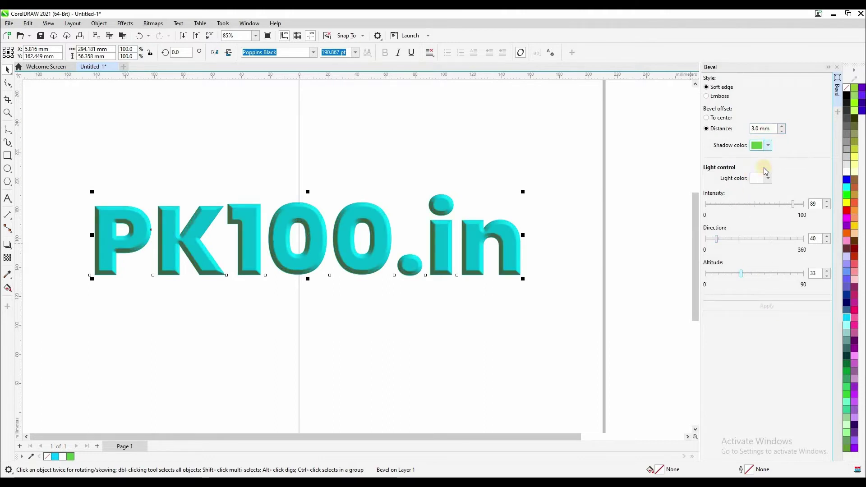
- Change the bevel's shadow color to a light grey (C 11, M 8, Y 9, K 0) and apply it
click(767, 145)
click(757, 217)
click(757, 192)
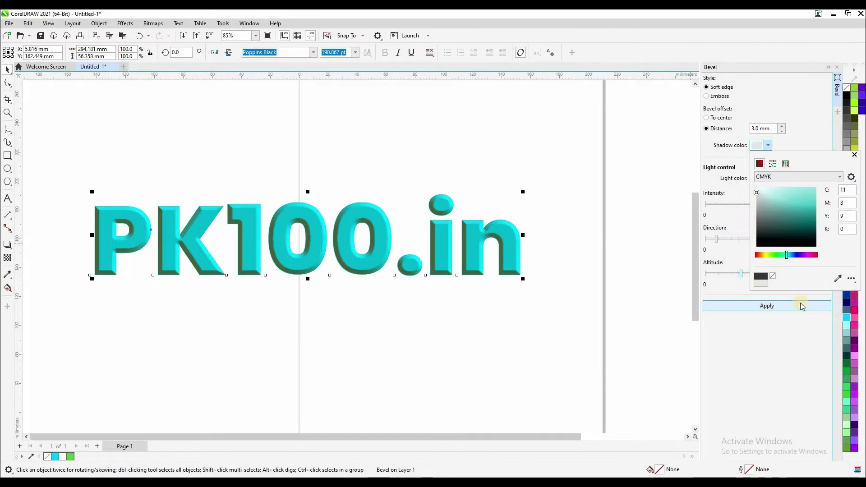
scroll(345, 260, up, 2)
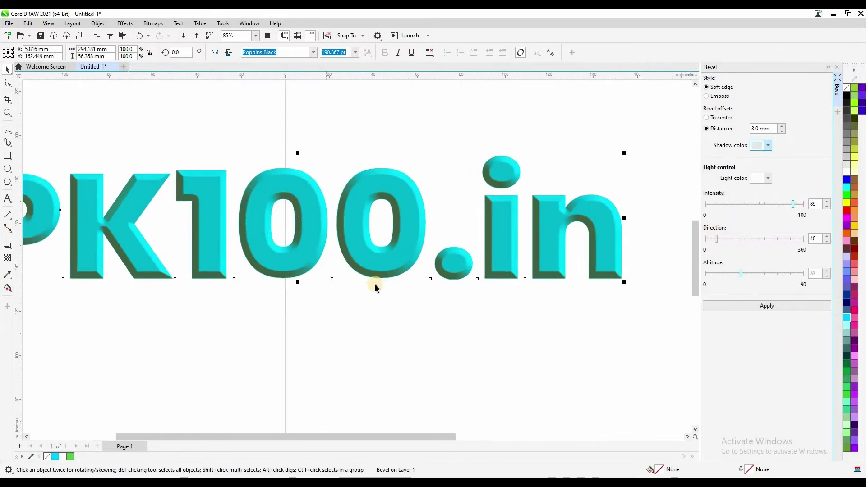
scroll(375, 283, up, 3)
click(749, 308)
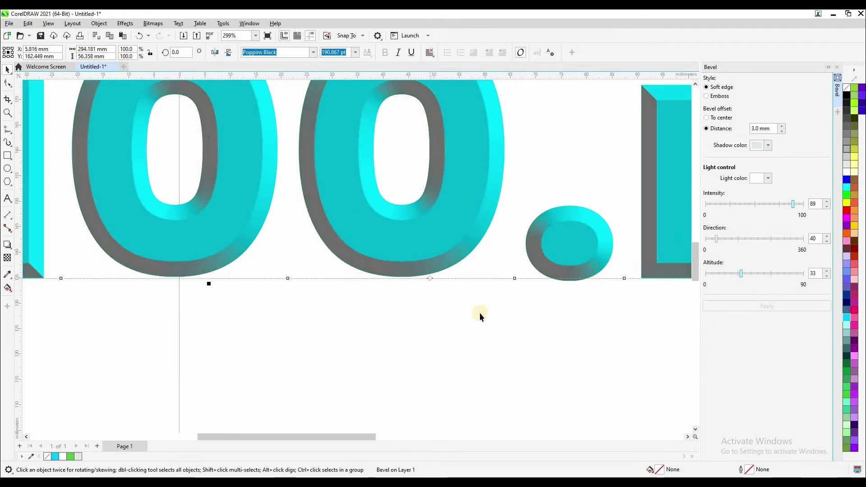
scroll(480, 313, down, 3)
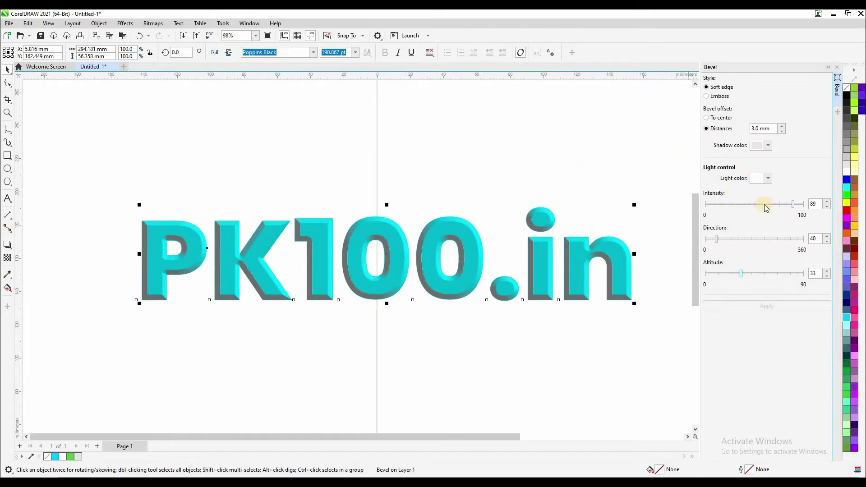
- Try a bevel light intensity of 59, and raise it to 94, applying each value
click(764, 204)
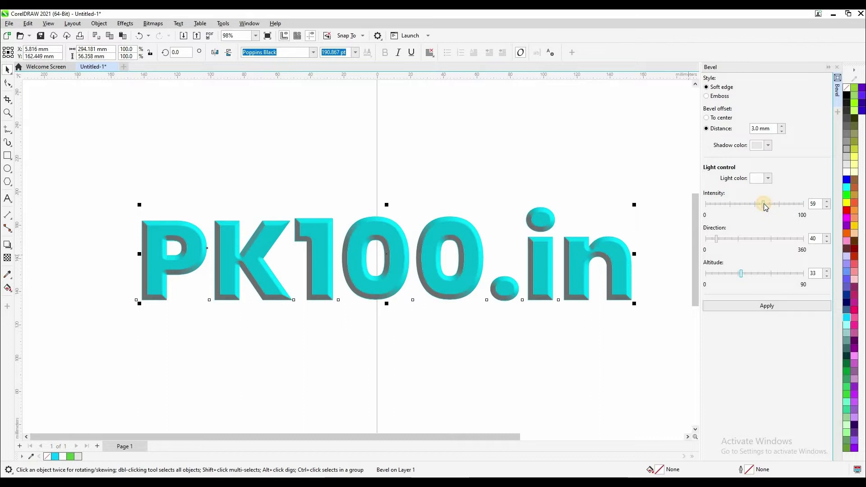
click(751, 305)
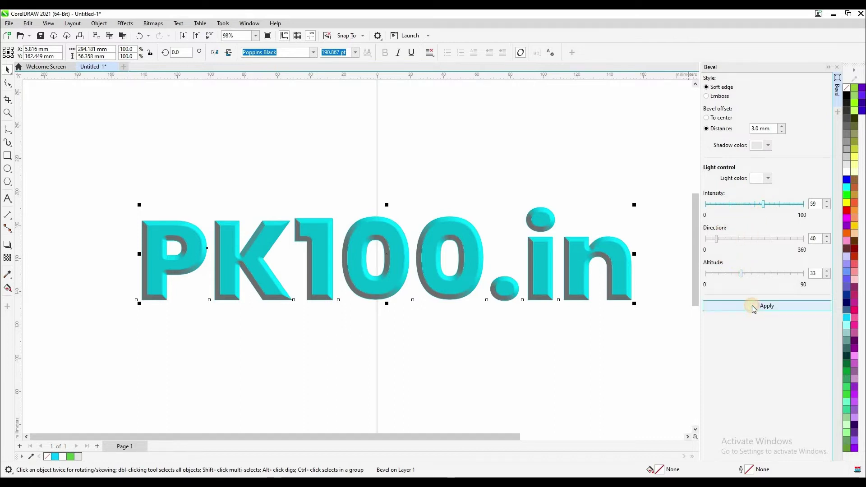
click(802, 205)
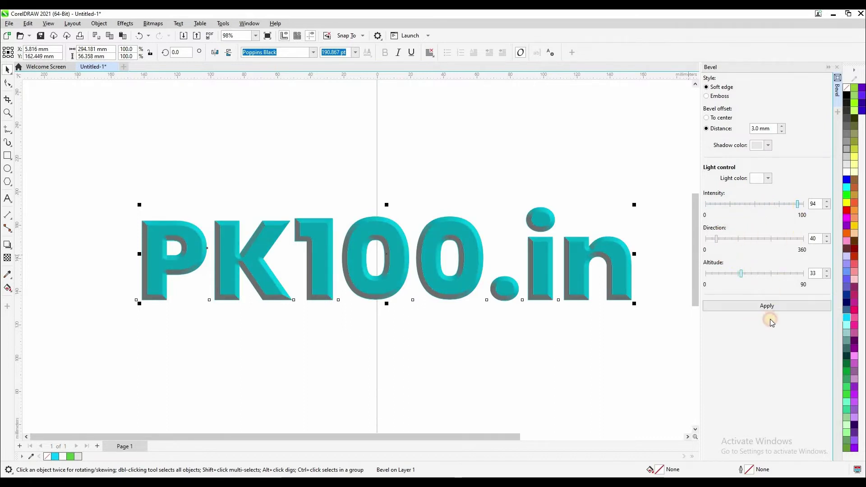
click(767, 306)
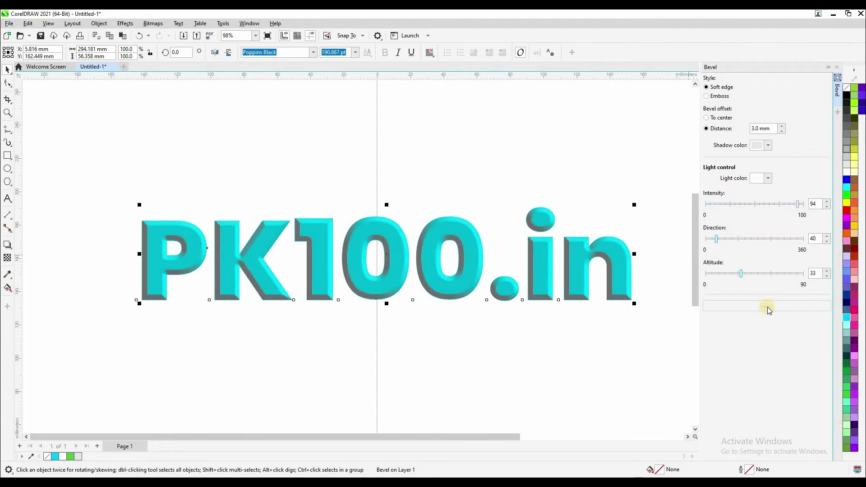
- Apply a bevel light direction of 130, and try altitude 22 before applying altitude 62
click(741, 238)
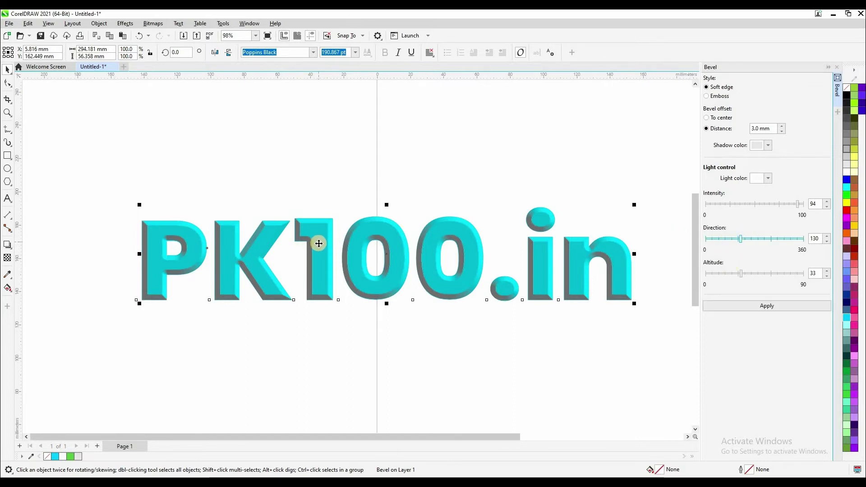
click(756, 306)
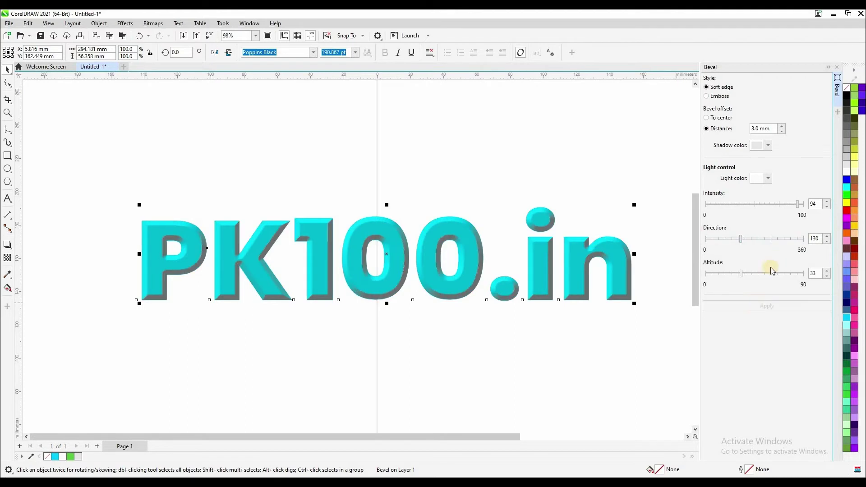
click(730, 274)
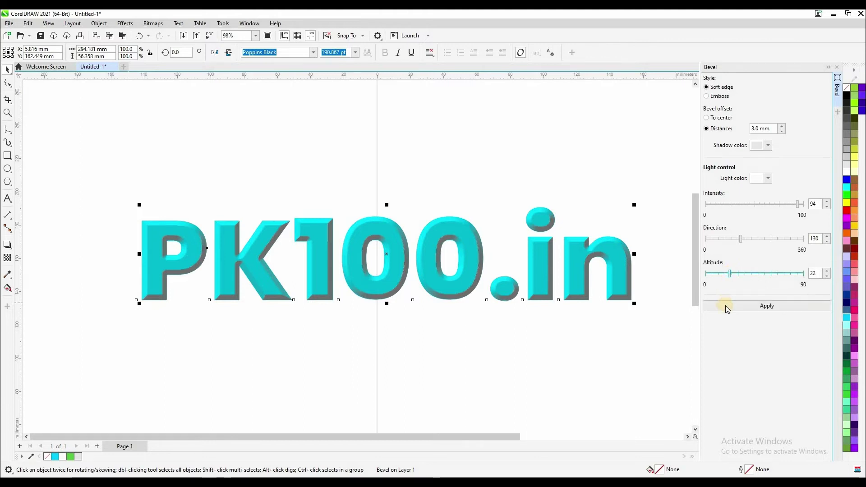
click(726, 306)
click(773, 273)
click(763, 307)
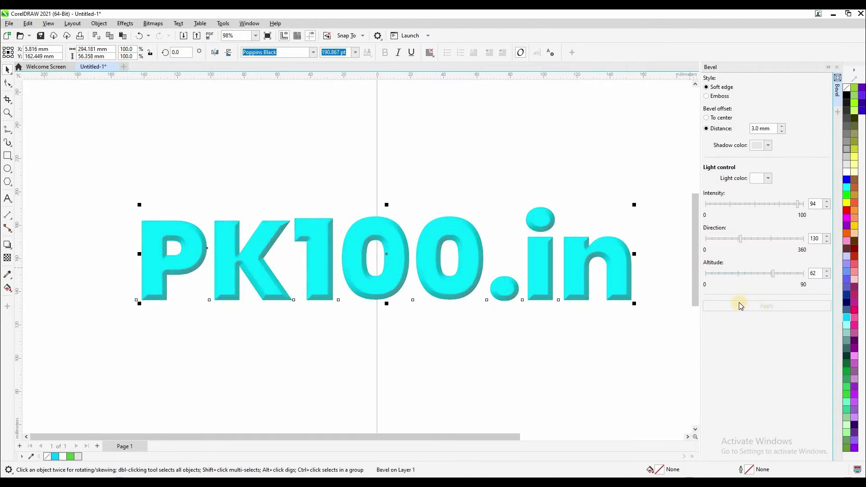
- Switch the text's bevel style to Emboss and apply it
click(742, 96)
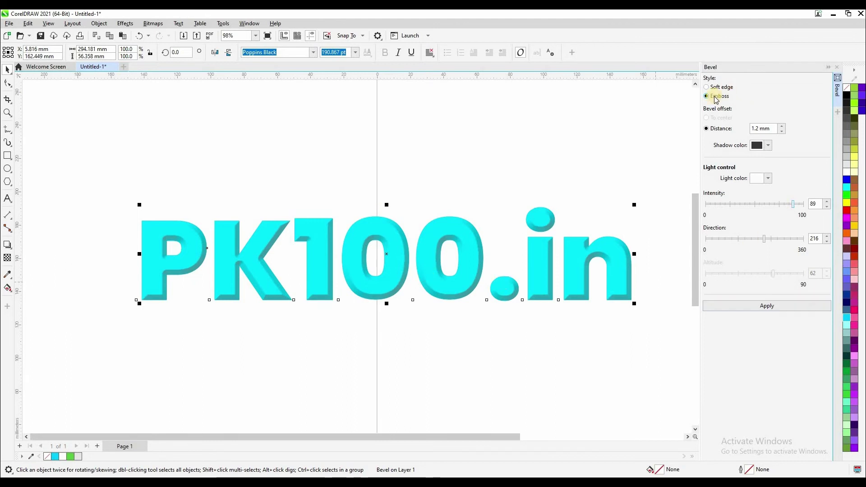
click(752, 304)
scroll(478, 288, up, 5)
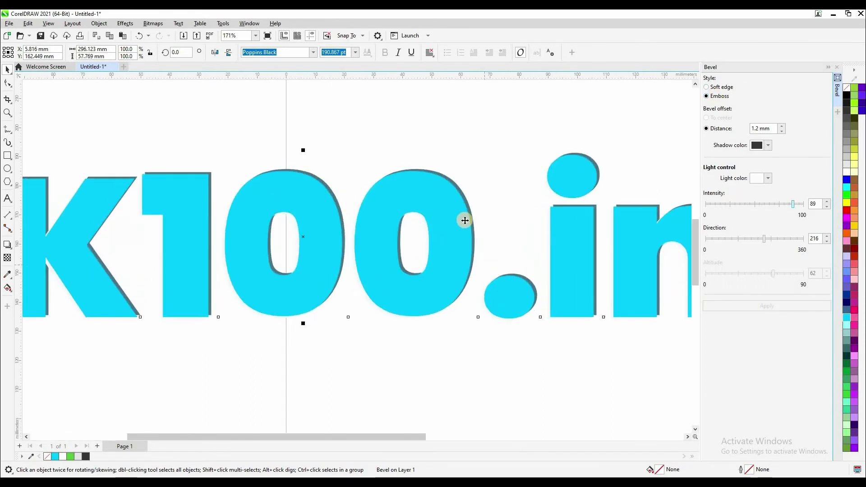
scroll(478, 290, up, 2)
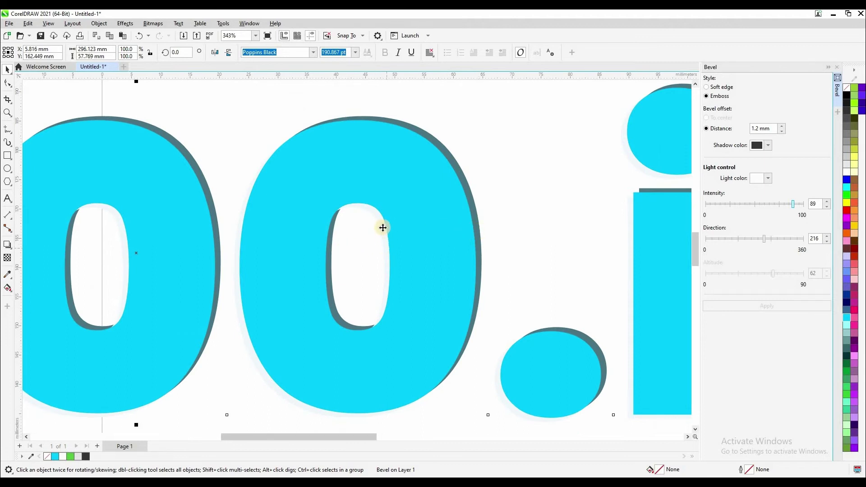
- Change the emboss bevel's light color to a salmon pink and apply it to the text
click(763, 179)
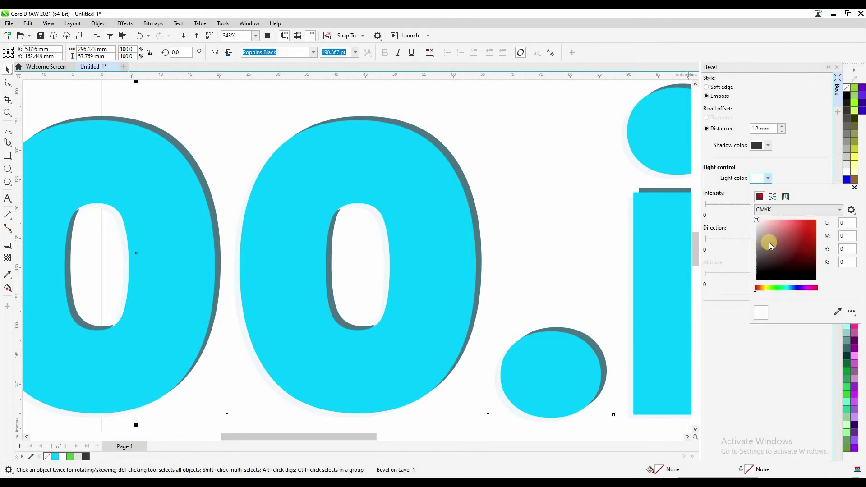
click(786, 220)
click(741, 315)
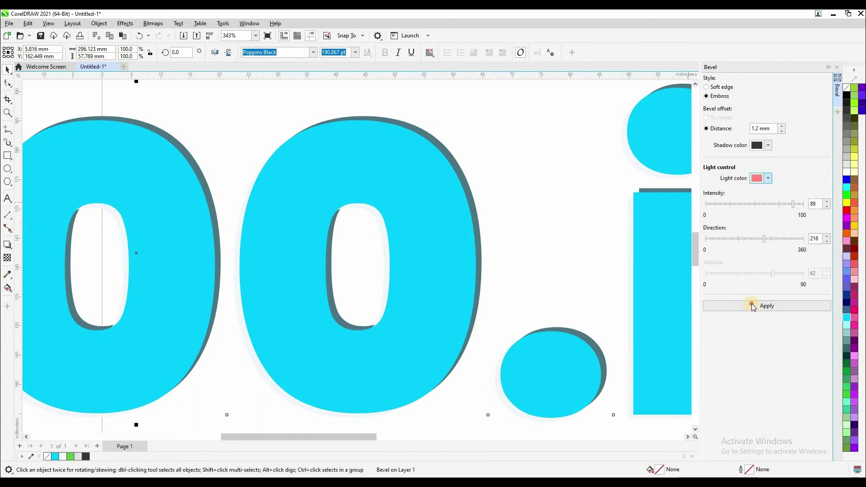
click(751, 305)
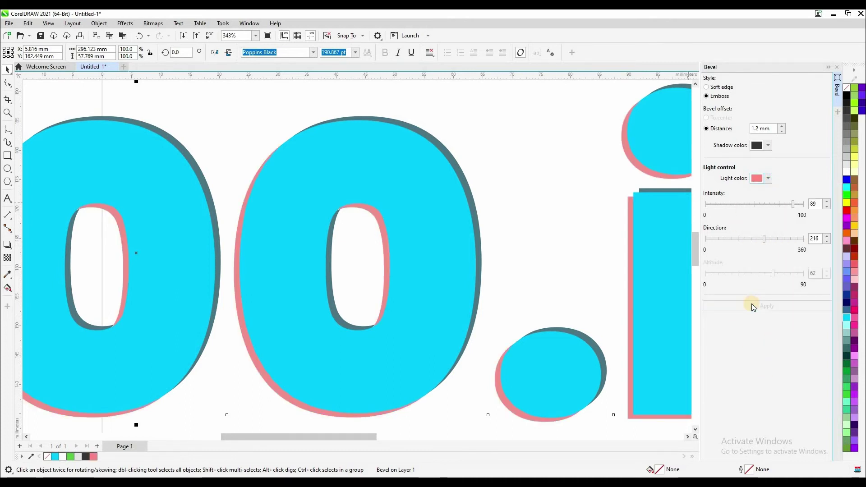
- Change the emboss bevel's shadow color to a dark teal (C 78, M 33, Y 47, K 42) and apply it
click(759, 146)
click(785, 223)
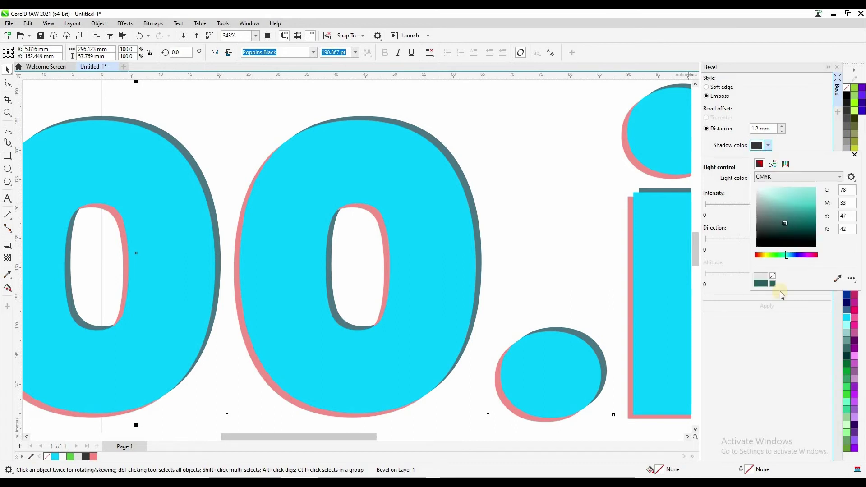
click(750, 305)
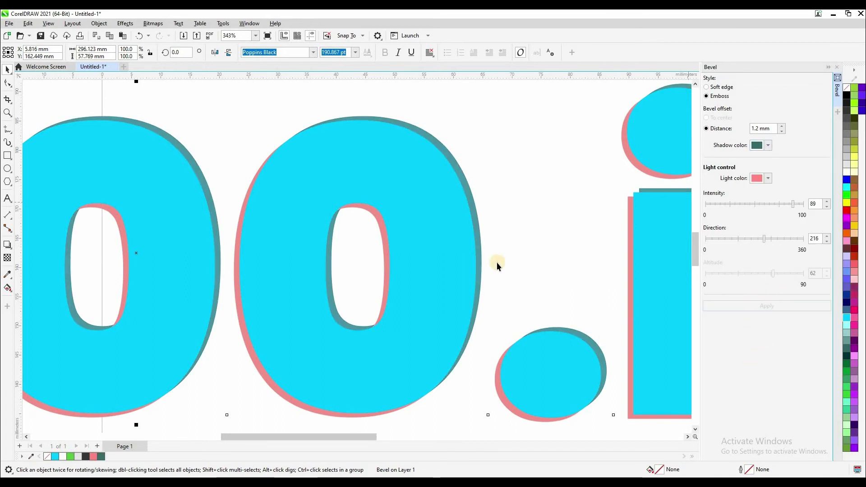
scroll(491, 269, down, 3)
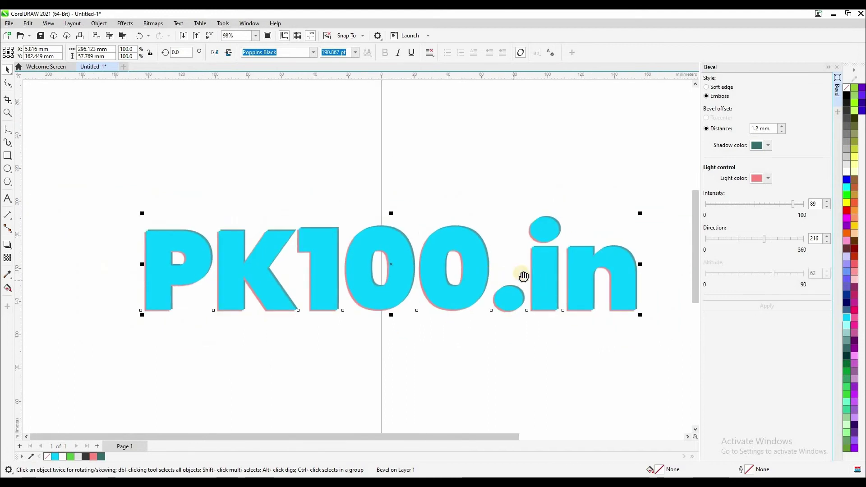
- Set the emboss bevel's light intensity to 53 and its direction to 140, applying each value
click(757, 204)
click(759, 306)
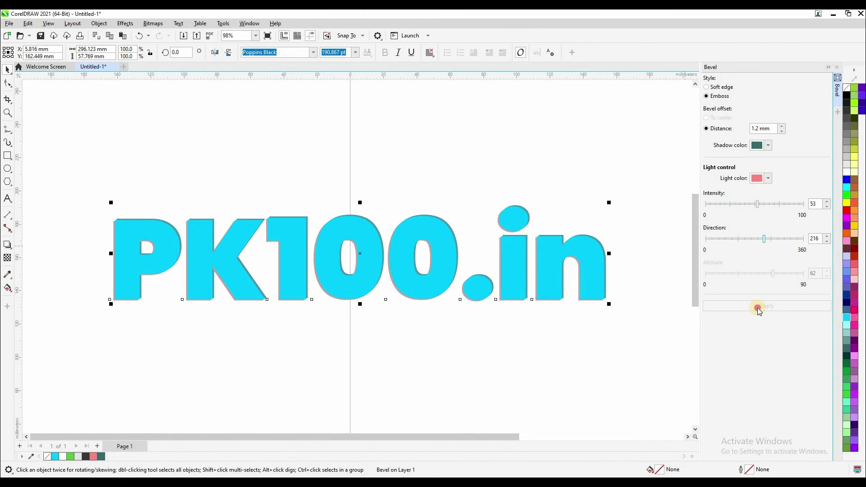
click(744, 239)
click(738, 310)
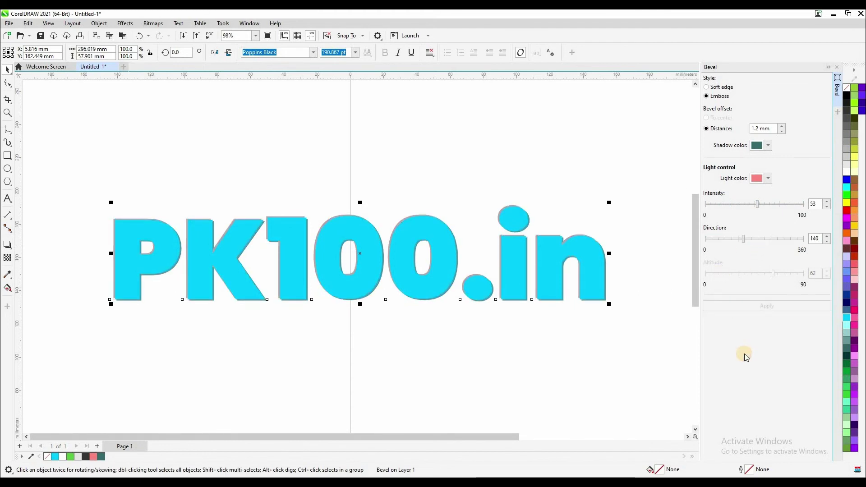